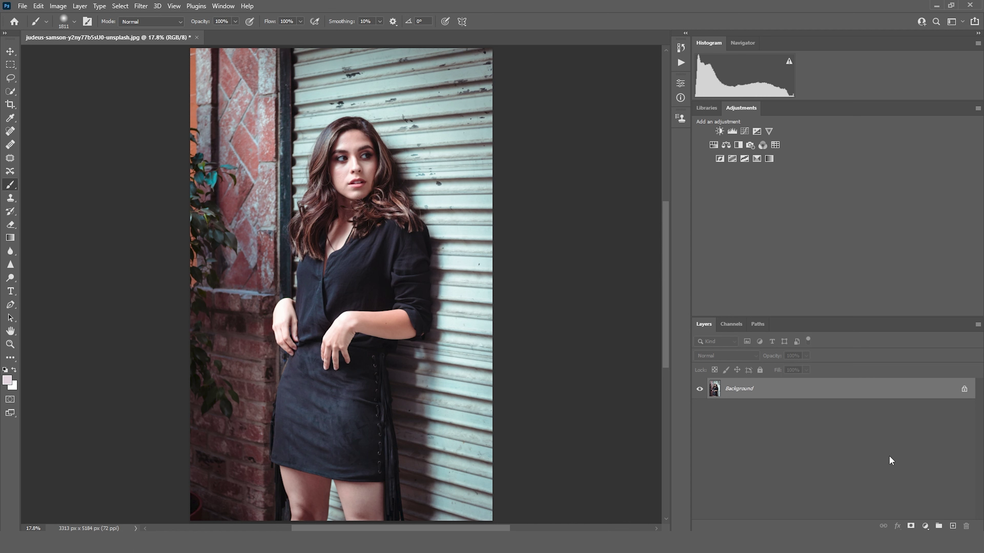
Duplicate the photo to Layer 1, mask it to the woman with Select Subject, and check the cutout
{"action": "key", "text": "ctrl+j"}
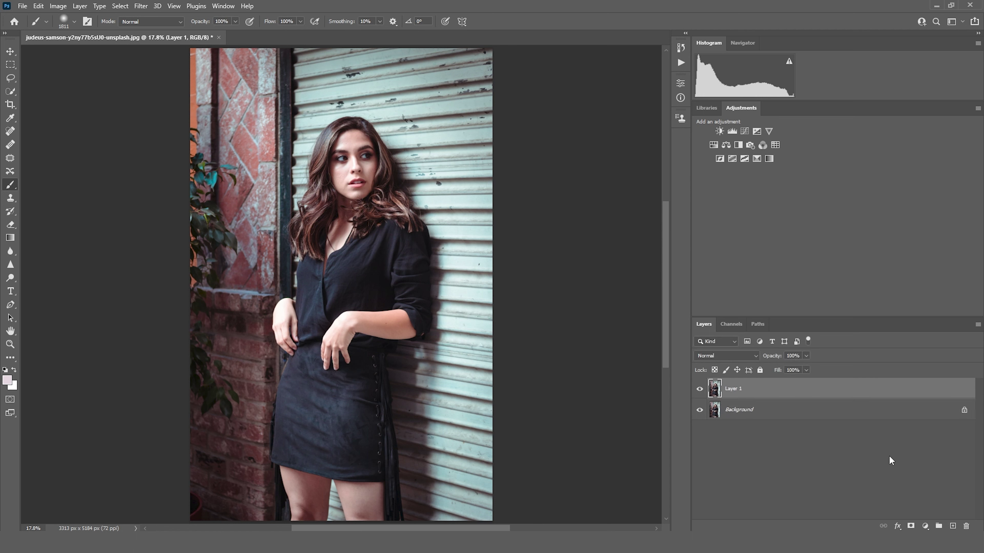
{"action": "left_click", "coordinate": [11, 91]}
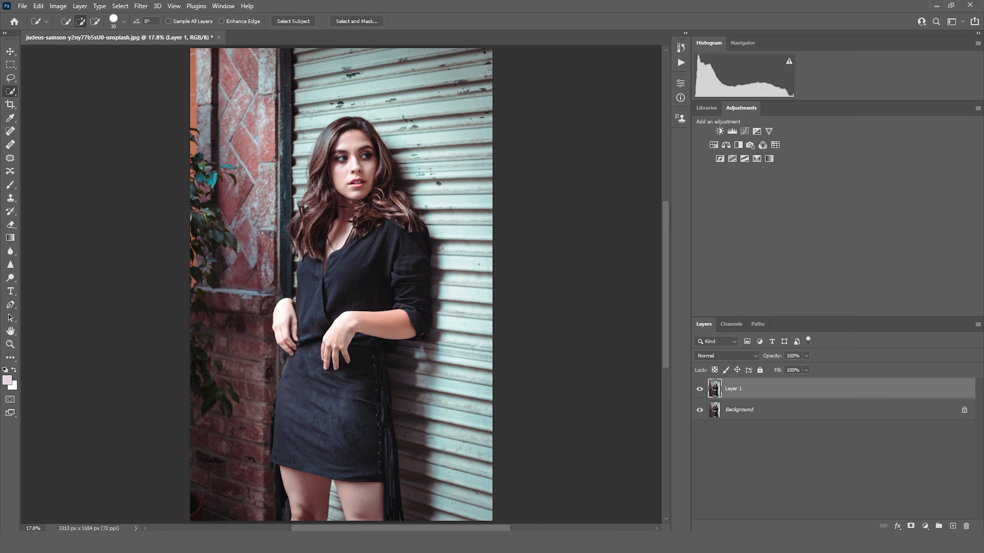
{"action": "left_click", "coordinate": [298, 23]}
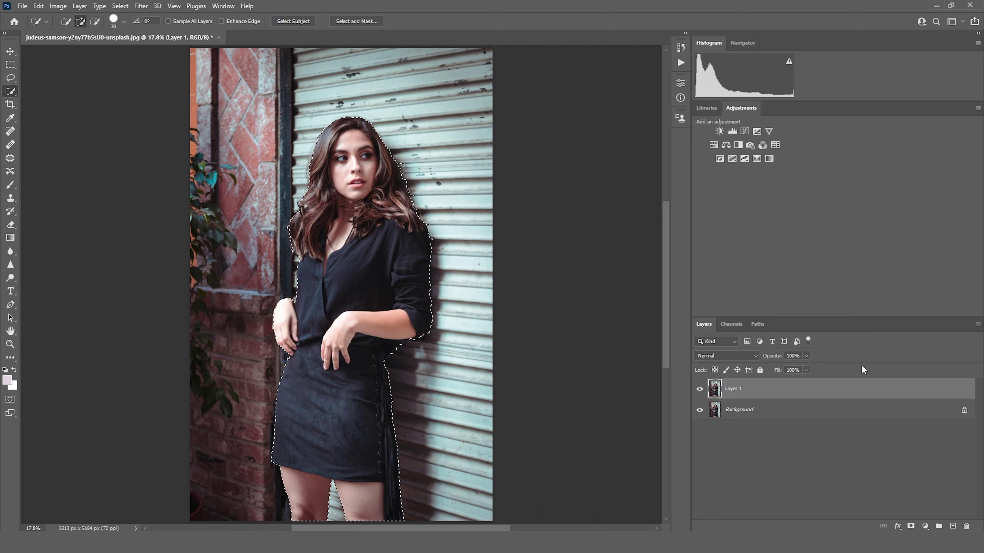
{"action": "left_click", "coordinate": [910, 527]}
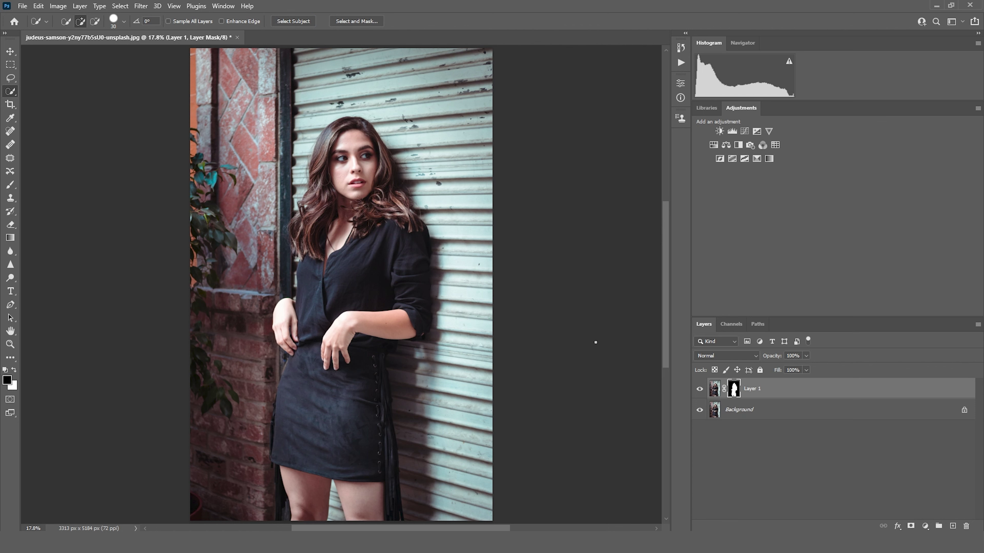
{"action": "left_click", "coordinate": [699, 410]}
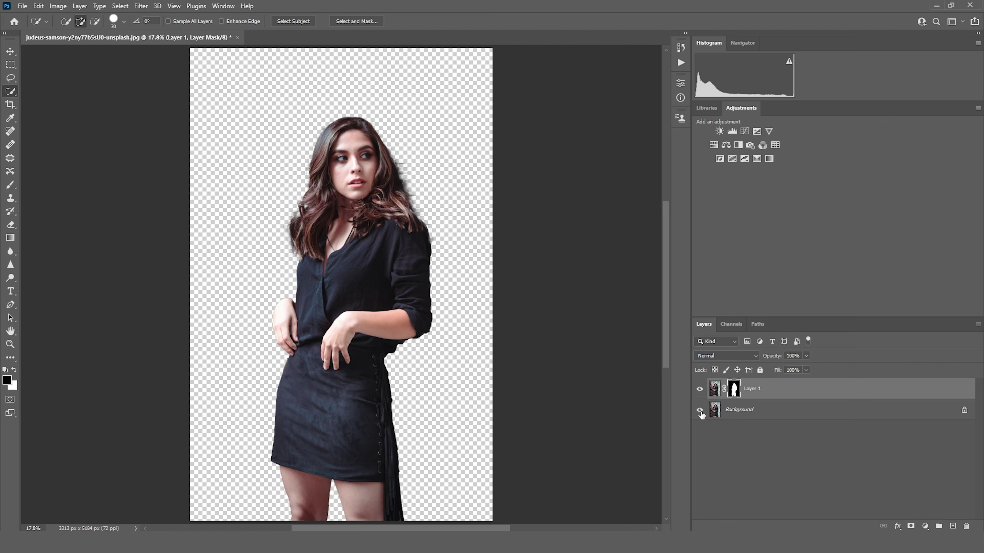
{"action": "left_click", "coordinate": [700, 412]}
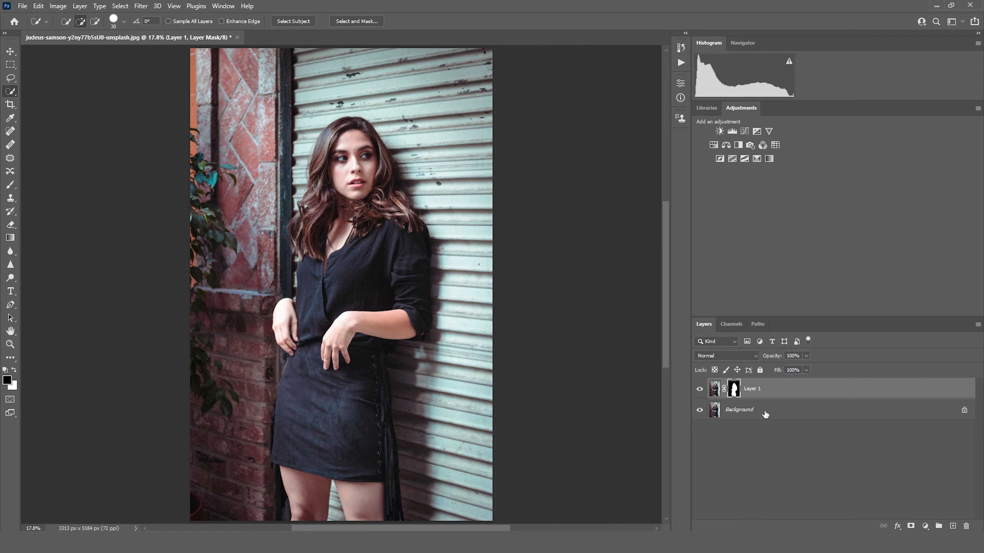
{"action": "left_click", "coordinate": [765, 413]}
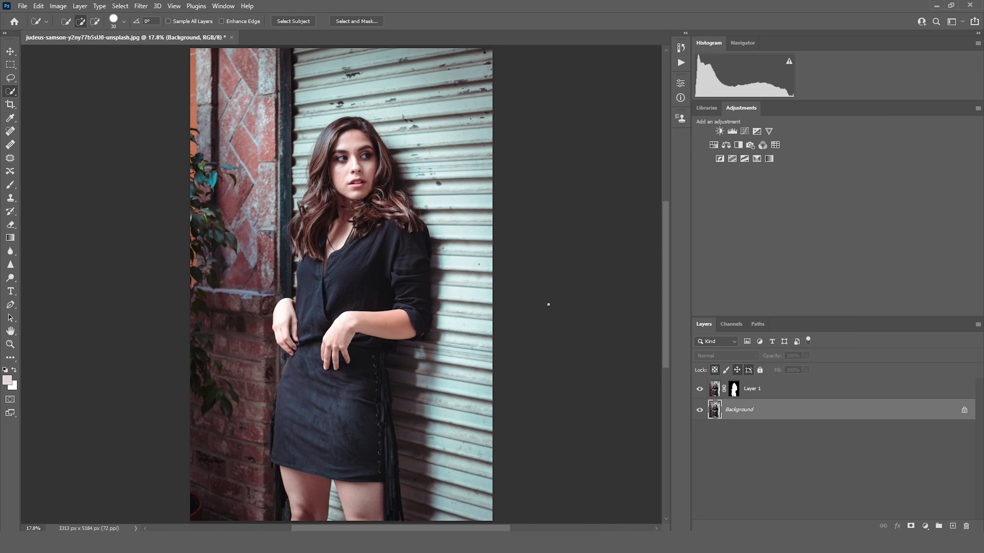
Add a Curves layer above Background with the Red curve pulled down to turn the backdrop teal
{"action": "left_click", "coordinate": [925, 527]}
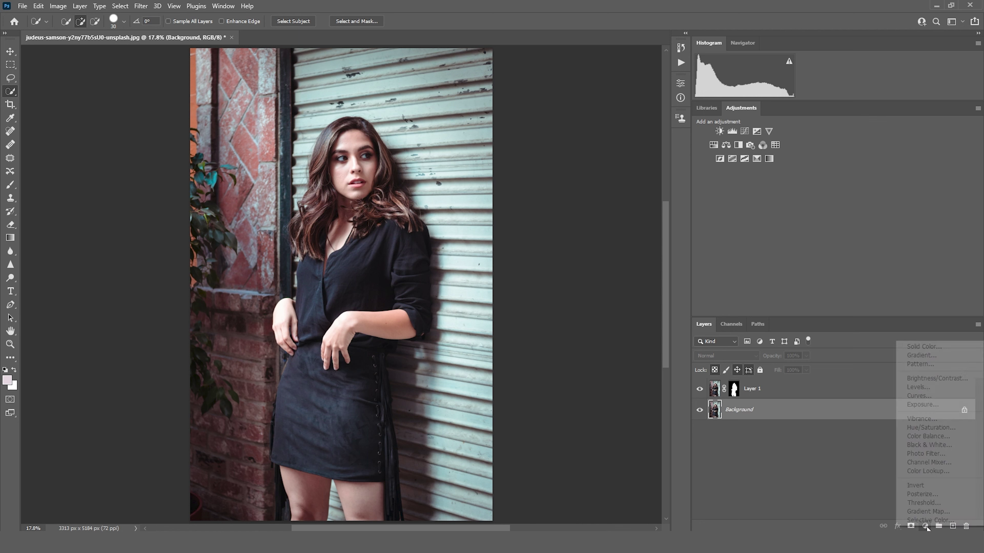
{"action": "left_click", "coordinate": [927, 397]}
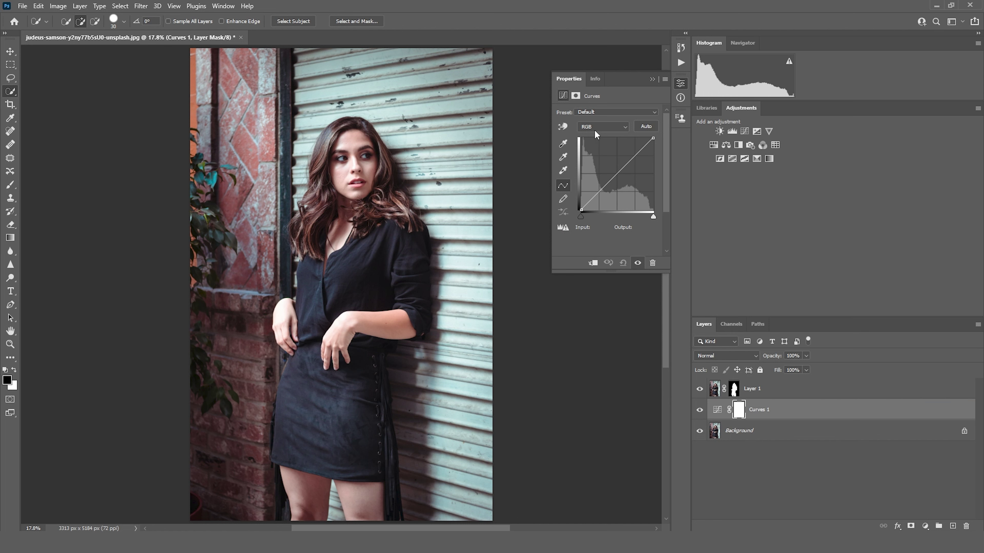
{"action": "left_click", "coordinate": [597, 129]}
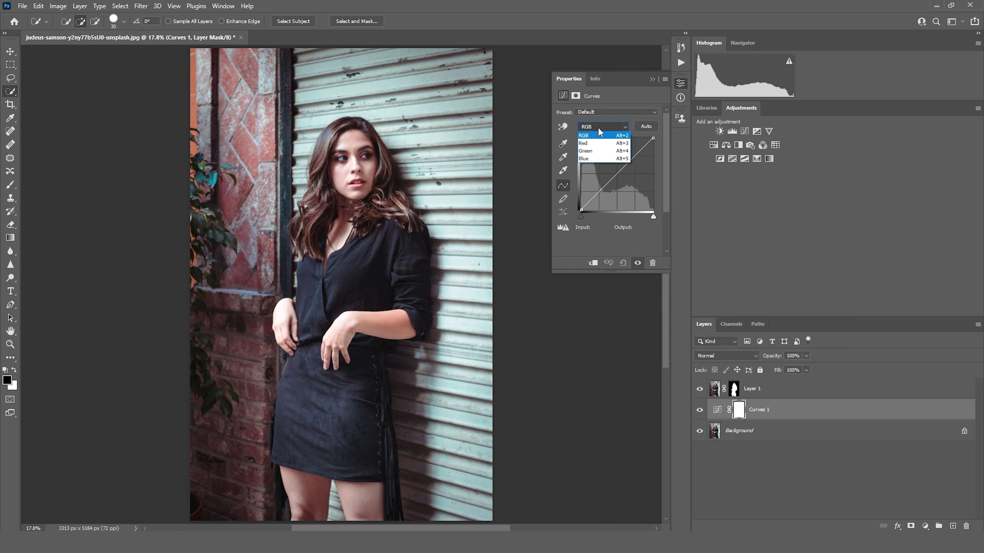
{"action": "left_click", "coordinate": [595, 148]}
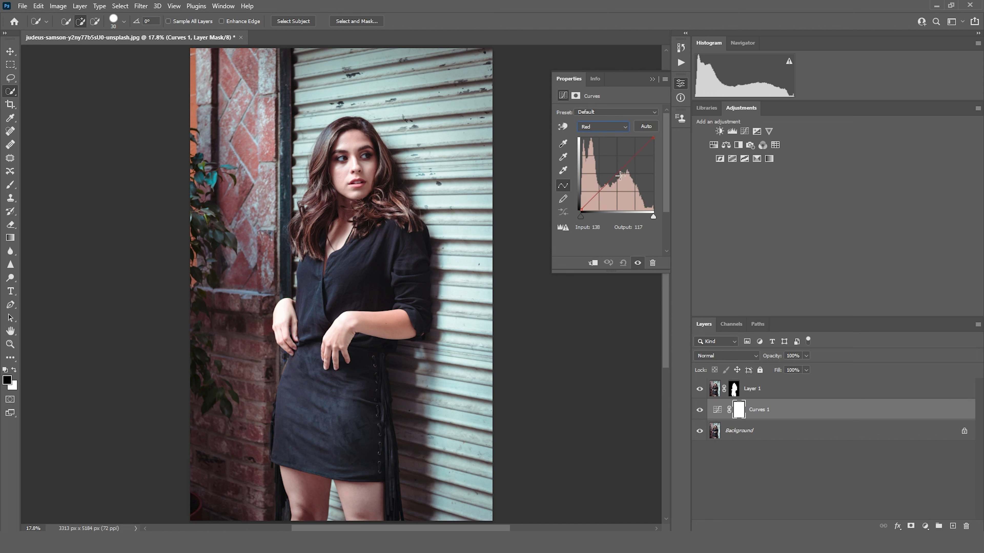
{"action": "left_click_drag", "start_coordinate": [617, 173], "coordinate": [650, 206]}
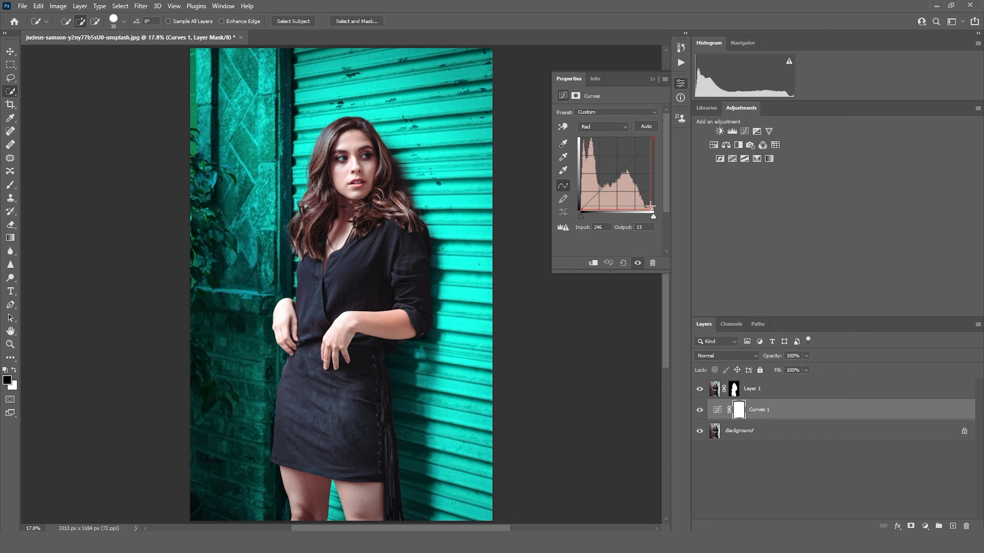
{"action": "left_click", "coordinate": [652, 79]}
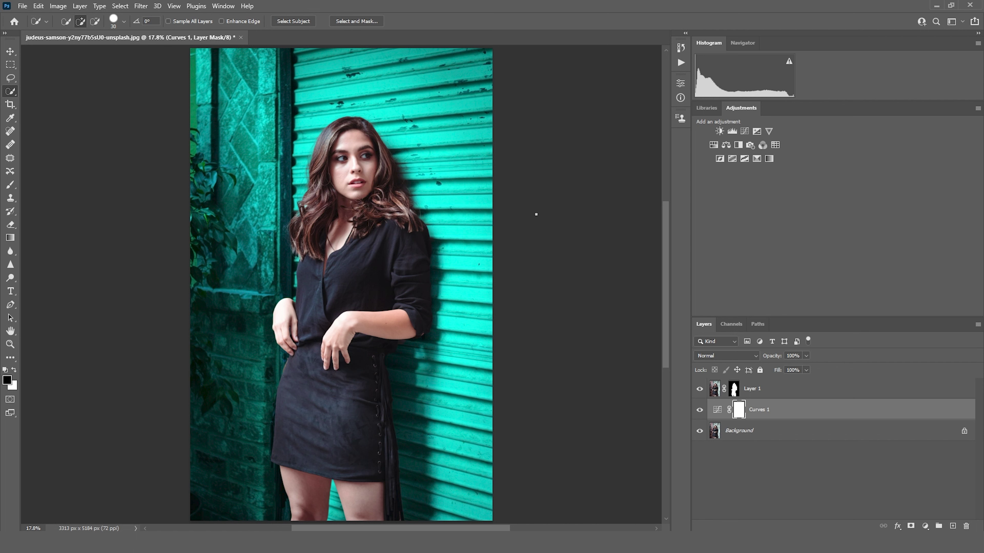
{"action": "left_click", "coordinate": [788, 393]}
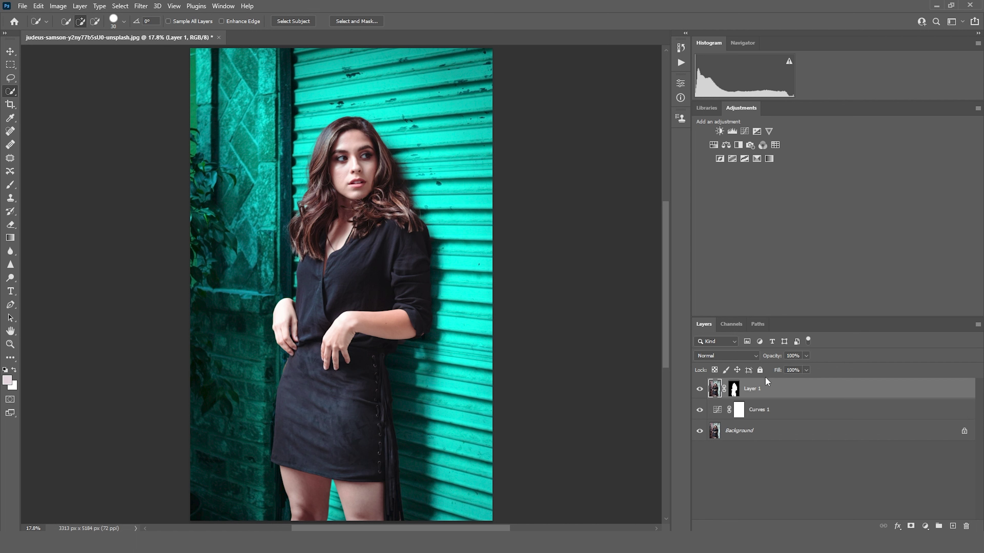
Add Curves 2 above Layer 1 with the Blue curve point raised to output 144
{"action": "left_click", "coordinate": [925, 527]}
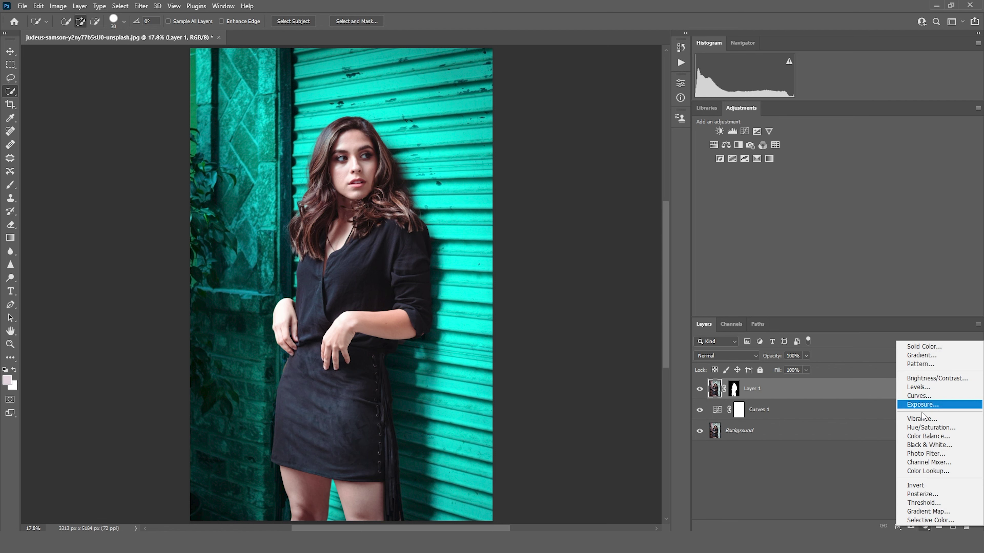
{"action": "left_click", "coordinate": [928, 397]}
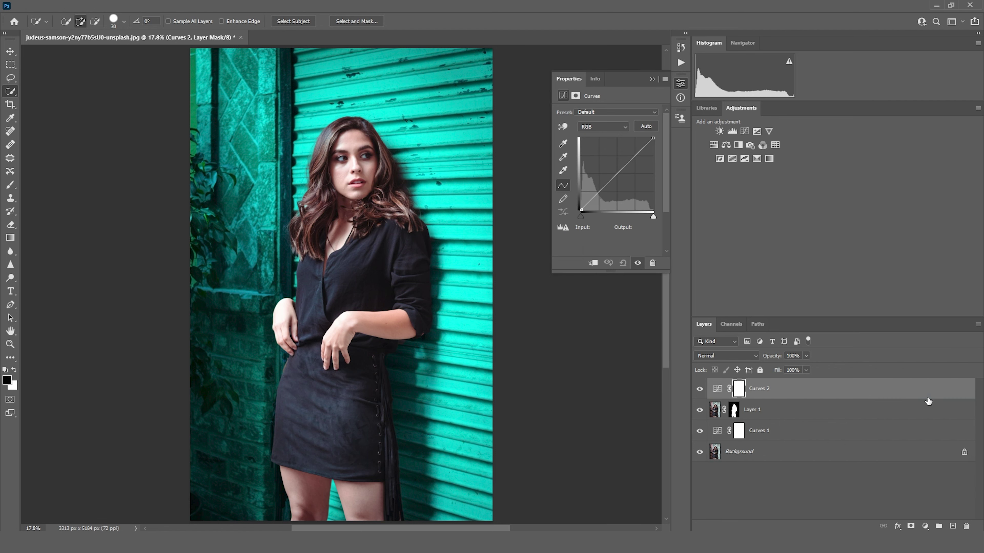
{"action": "left_click", "coordinate": [603, 127]}
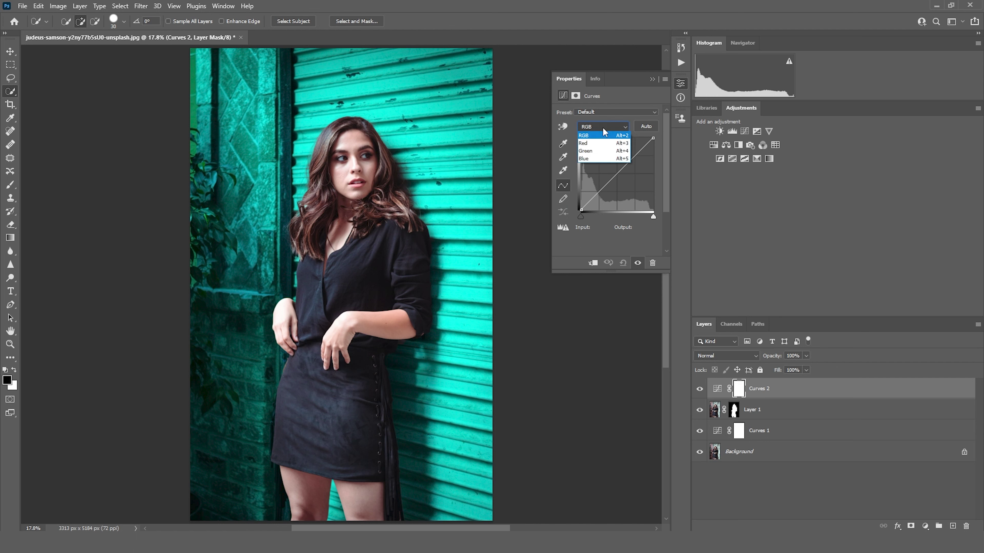
{"action": "left_click", "coordinate": [591, 159]}
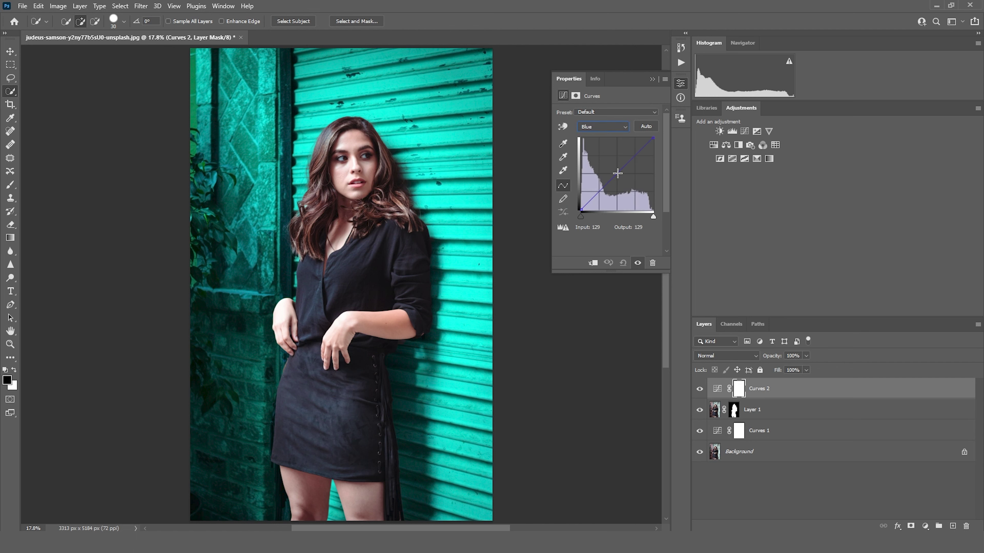
{"action": "left_click_drag", "start_coordinate": [617, 174], "coordinate": [611, 168]}
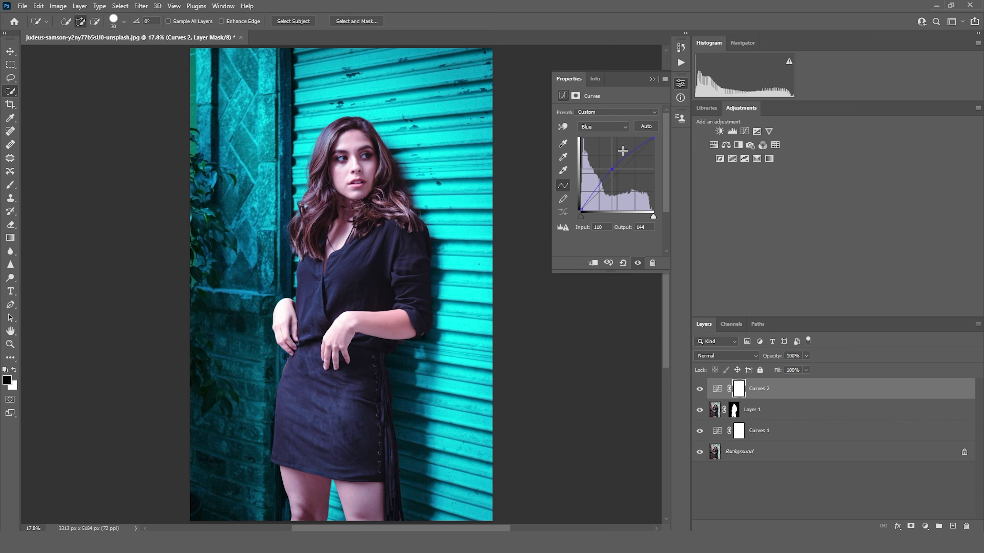
{"action": "left_click_drag", "start_coordinate": [612, 169], "coordinate": [612, 169]}
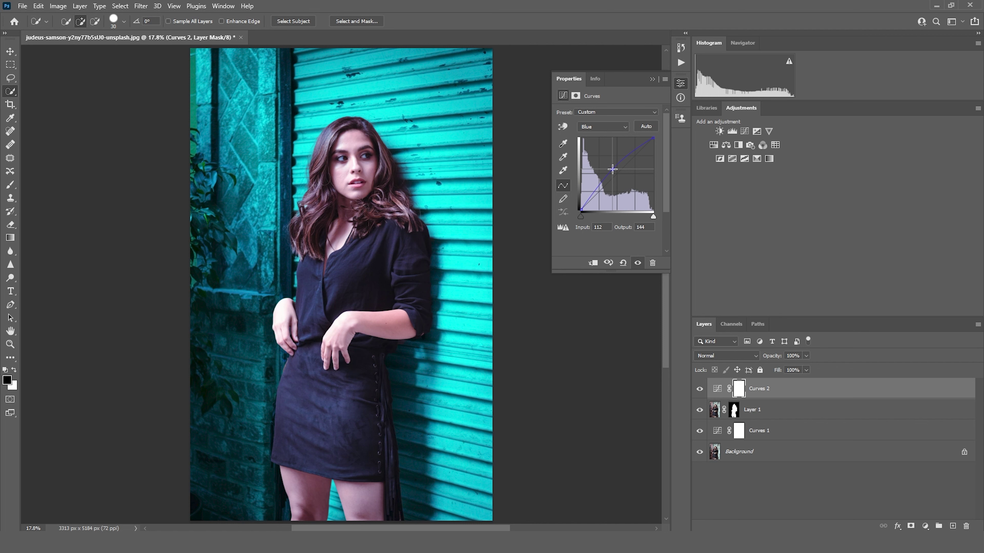
{"action": "left_click", "coordinate": [652, 79]}
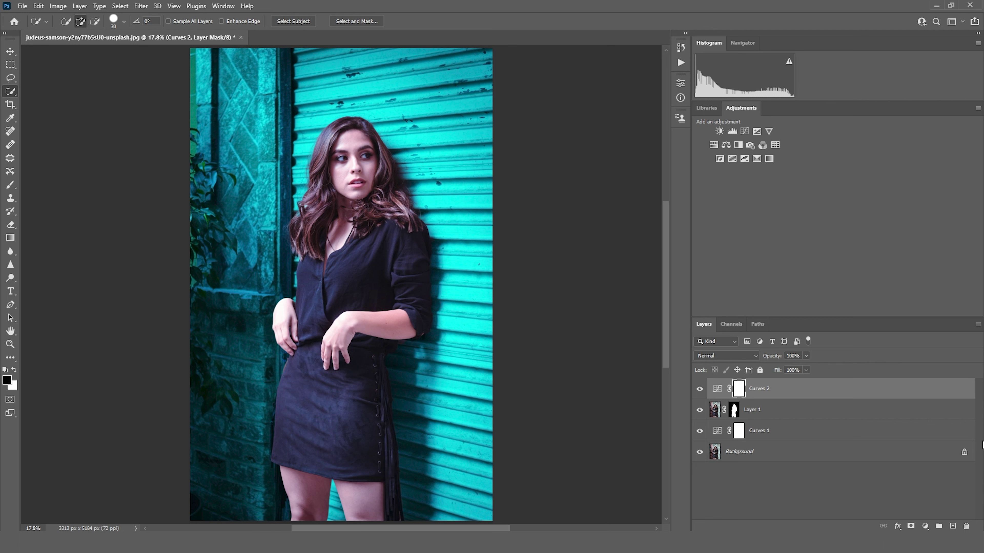
Add Curves 3 darkening the RGB midtones (input 136 to output 120) with its mask inverted to black
{"action": "left_click", "coordinate": [925, 526]}
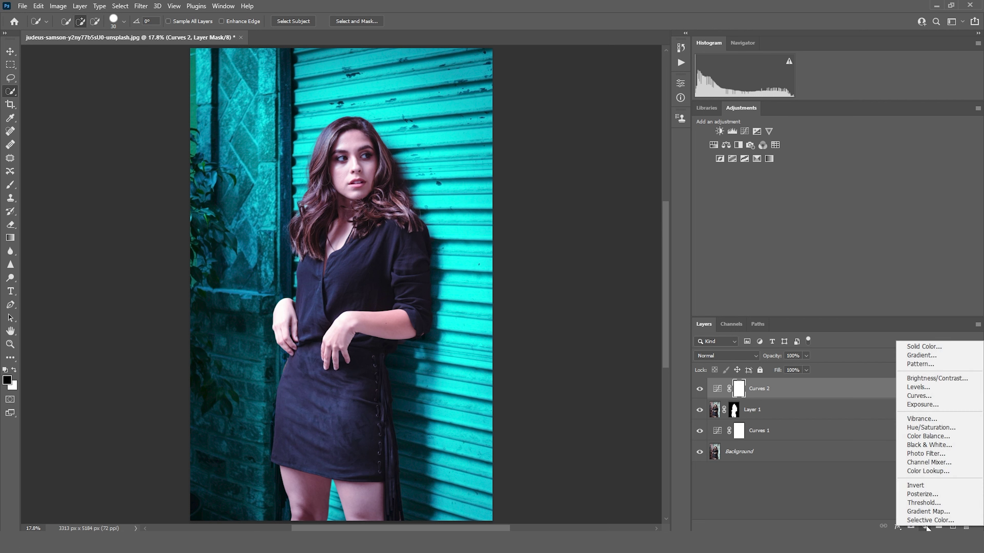
{"action": "left_click", "coordinate": [924, 395]}
{"action": "left_click", "coordinate": [619, 175]}
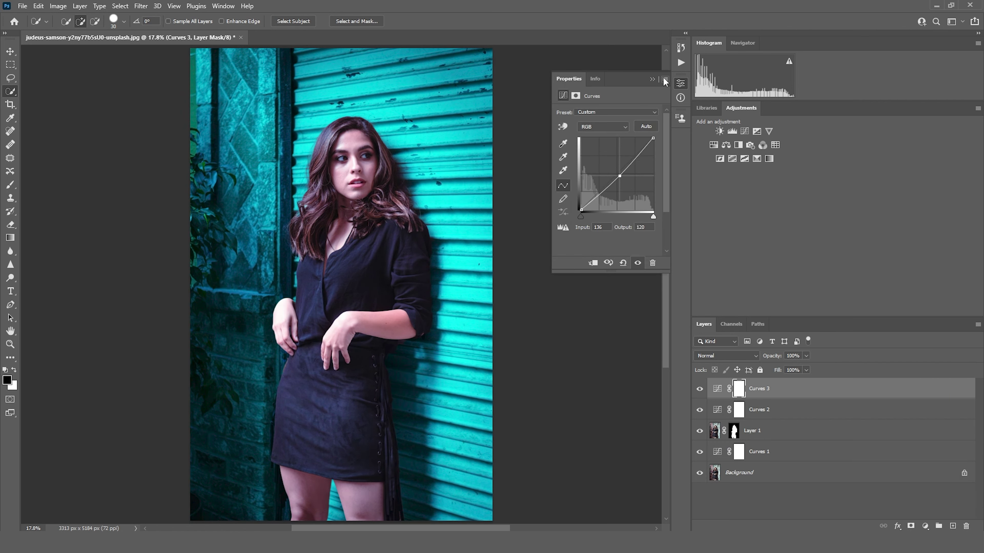
{"action": "left_click", "coordinate": [652, 79]}
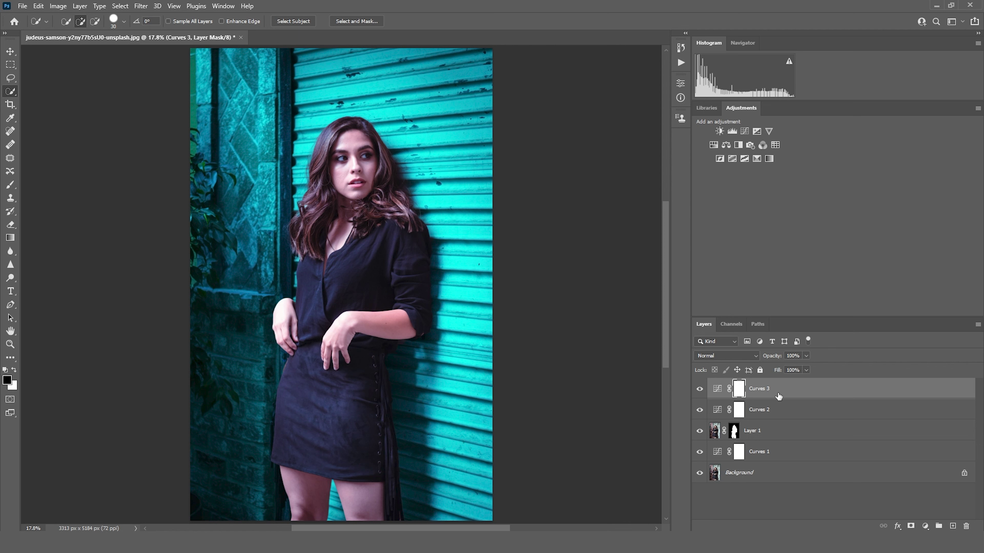
{"action": "key", "text": "ctrl+i"}
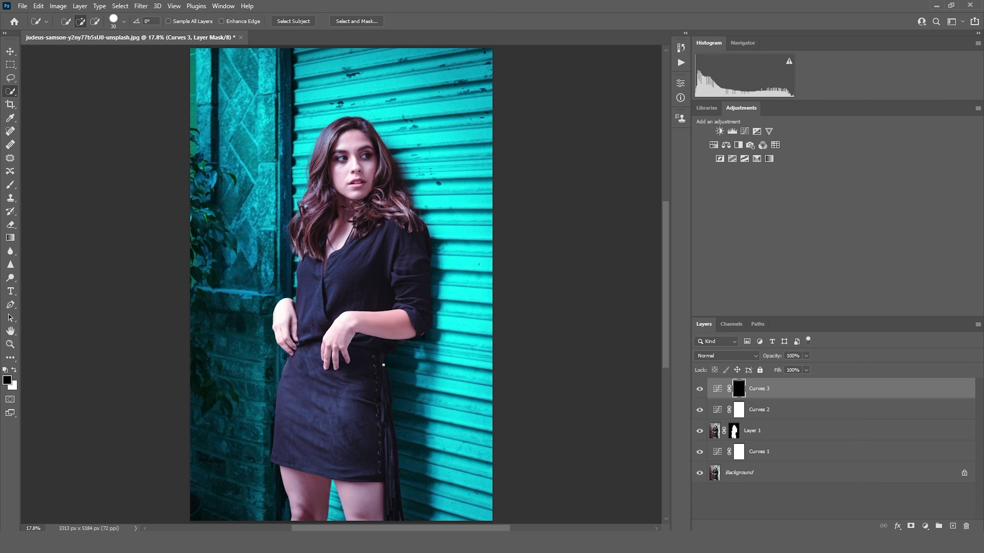
Brush white onto the Curves 3 mask over the background, toggling Curves 3 to compare the darkening
{"action": "left_click", "coordinate": [14, 186]}
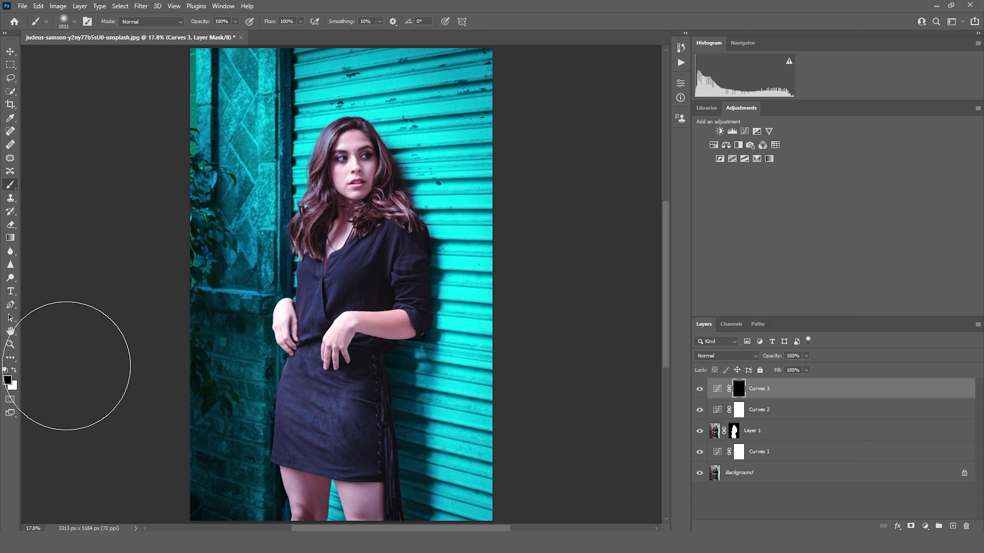
{"action": "key", "text": "x"}
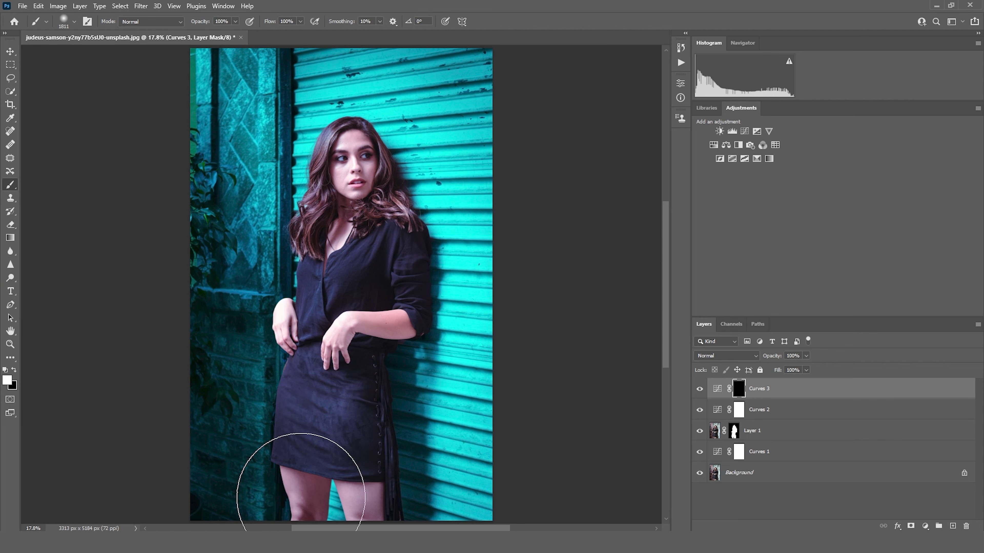
{"action": "left_click_drag", "start_coordinate": [301, 488], "coordinate": [484, 490]}
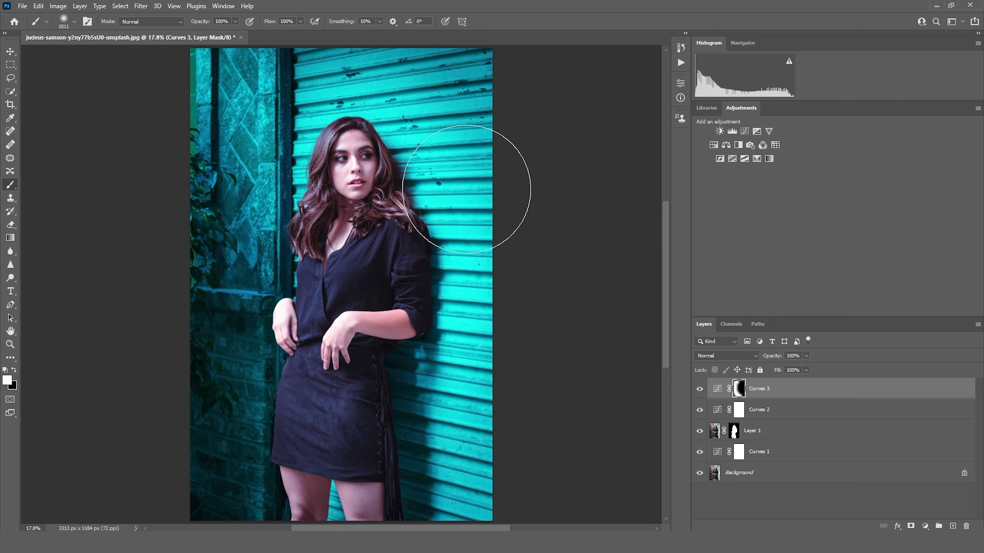
{"action": "left_click_drag", "start_coordinate": [471, 207], "coordinate": [384, 428]}
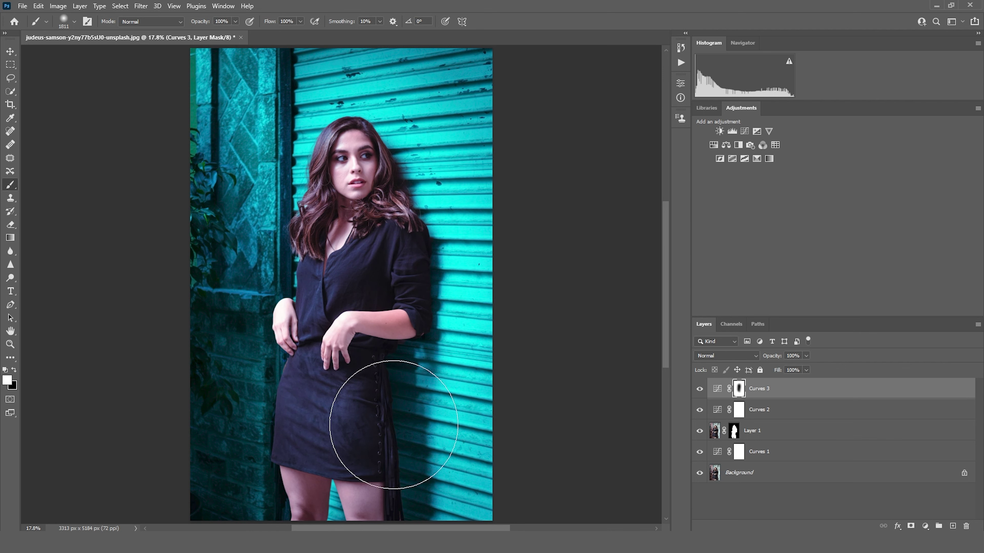
{"action": "left_click", "coordinate": [699, 390]}
{"action": "left_click", "coordinate": [700, 389]}
{"action": "left_click", "coordinate": [700, 389]}
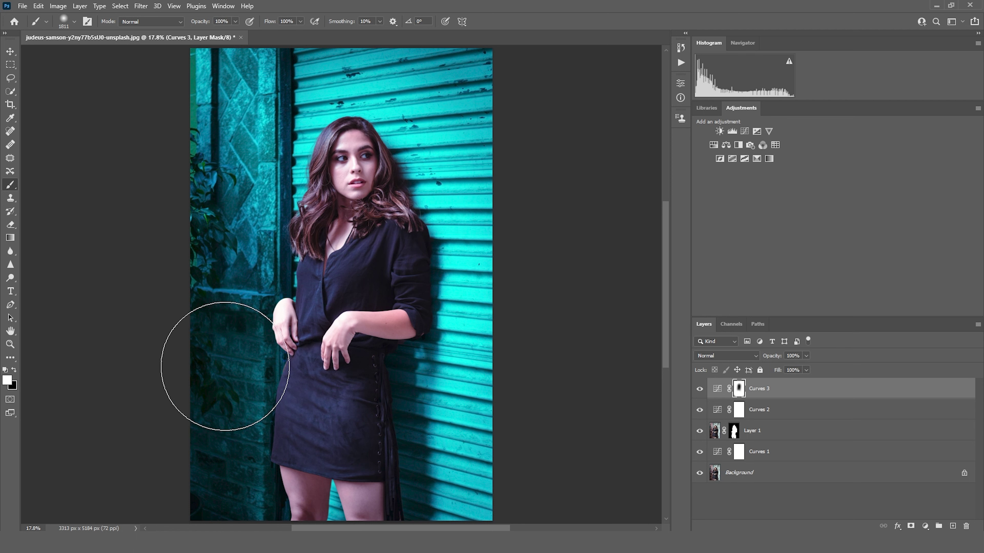
{"action": "key", "text": "x"}
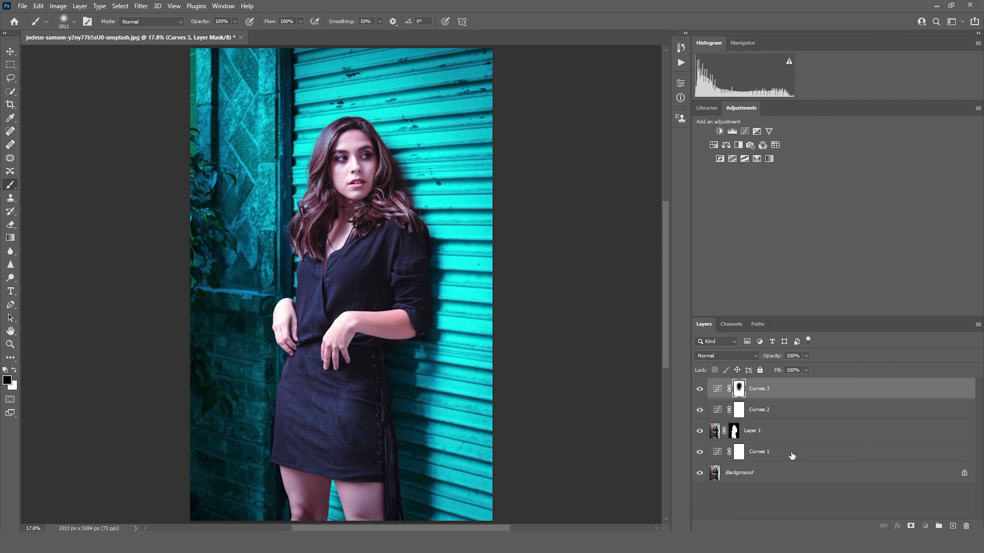
Group Curves 3, Curves 2, Layer 1 and Curves 1 into Group 1, toggling it to compare before and after
{"action": "left_click", "coordinate": [791, 456], "text": "shift"}
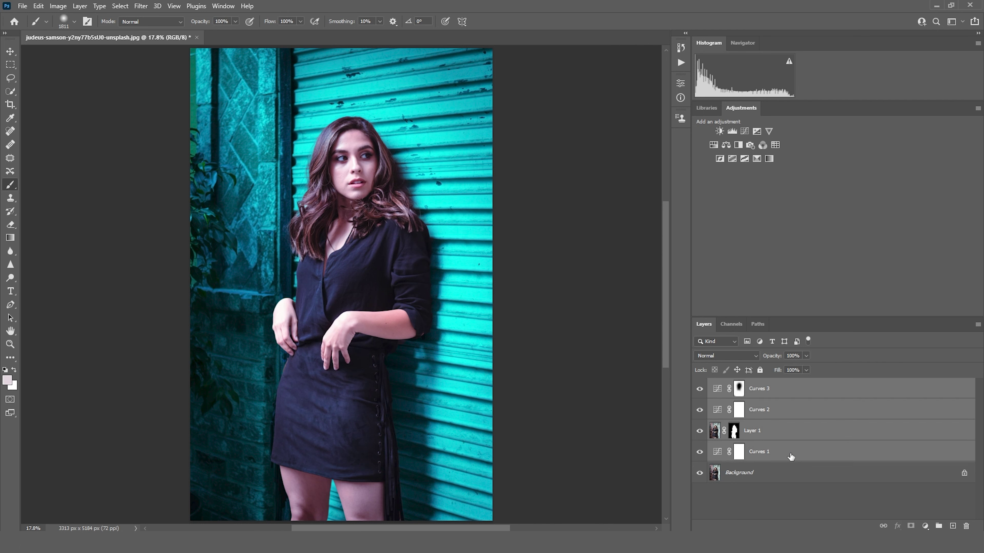
{"action": "key", "text": "ctrl+g"}
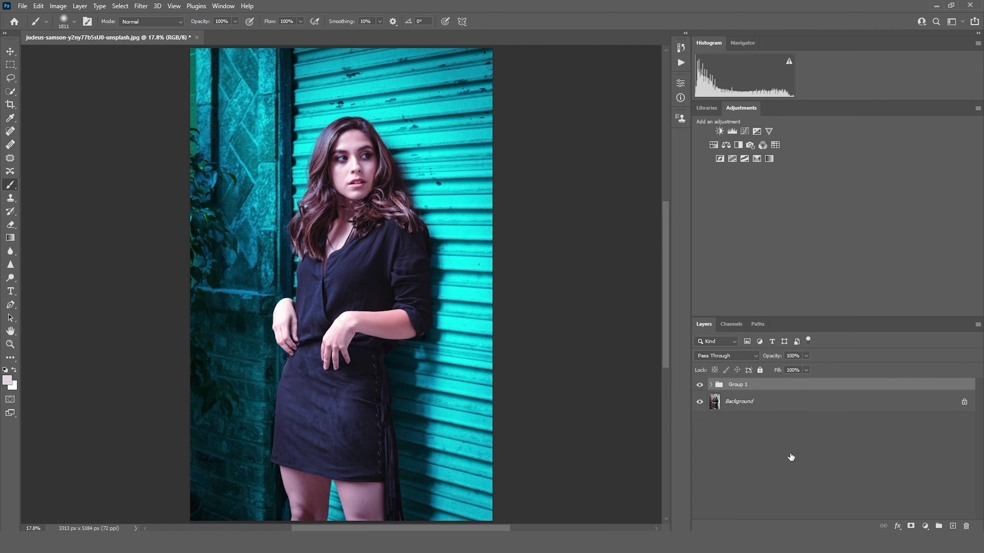
{"action": "left_click", "coordinate": [700, 385]}
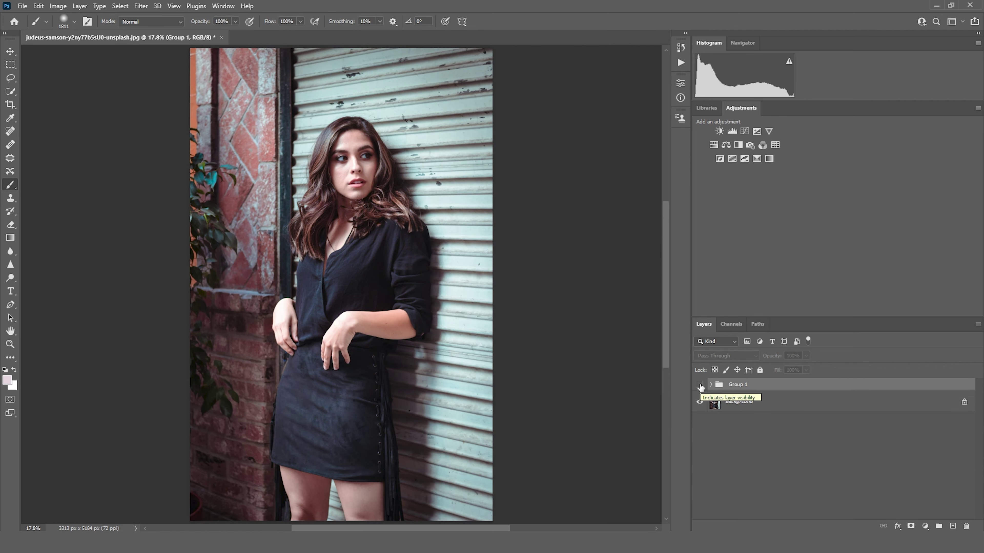
{"action": "left_click", "coordinate": [699, 384]}
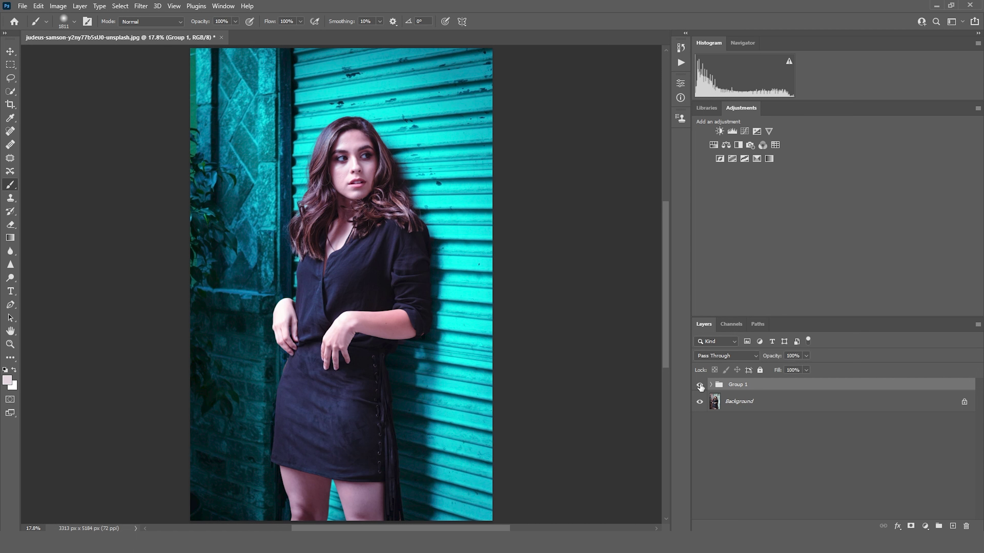
{"action": "left_click", "coordinate": [700, 384]}
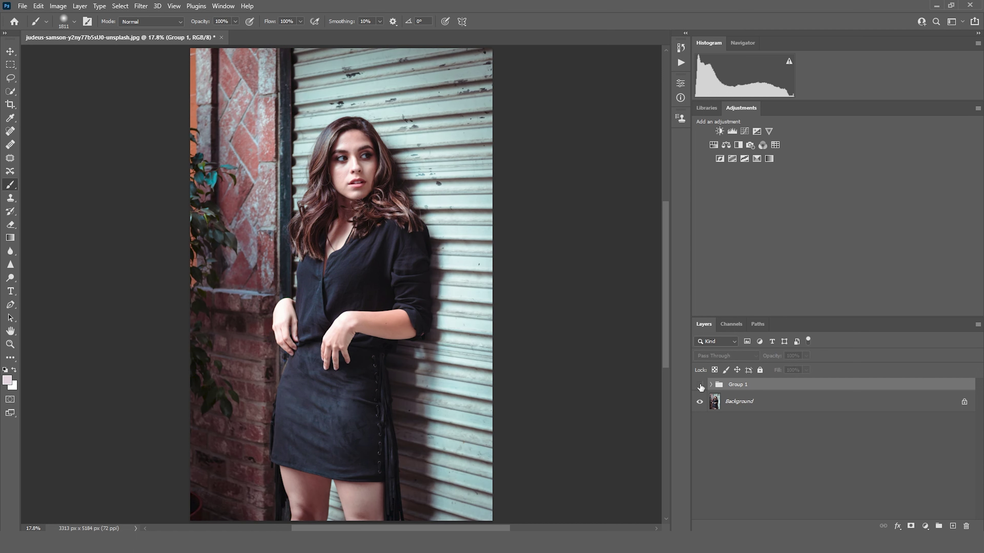
{"action": "left_click", "coordinate": [700, 385]}
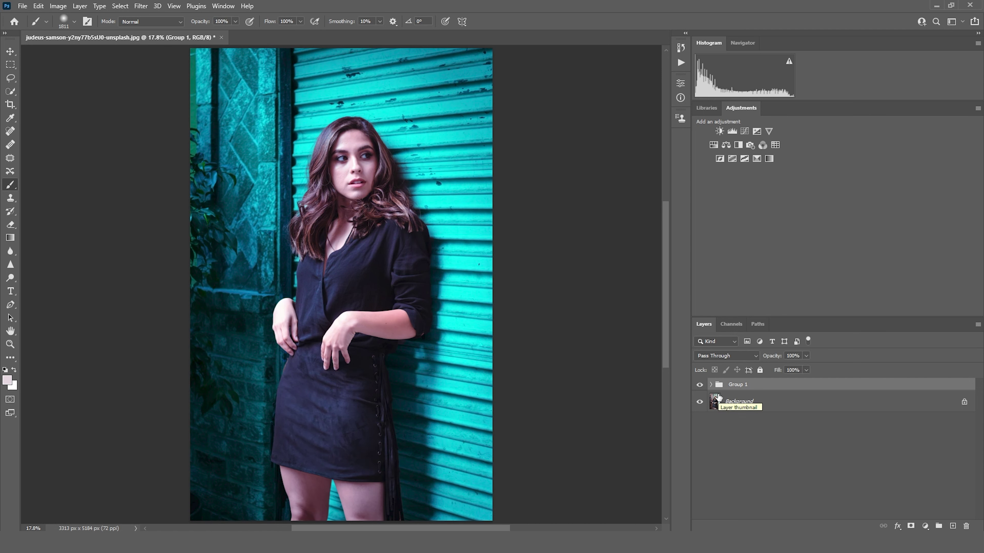